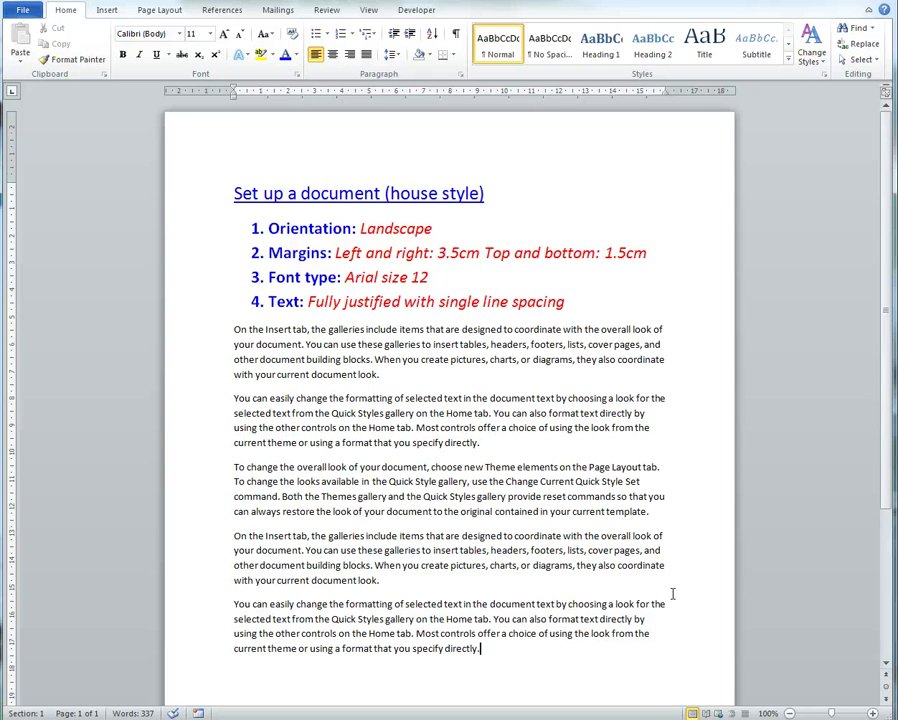
pyautogui.click(789, 713)
pyautogui.click(789, 713)
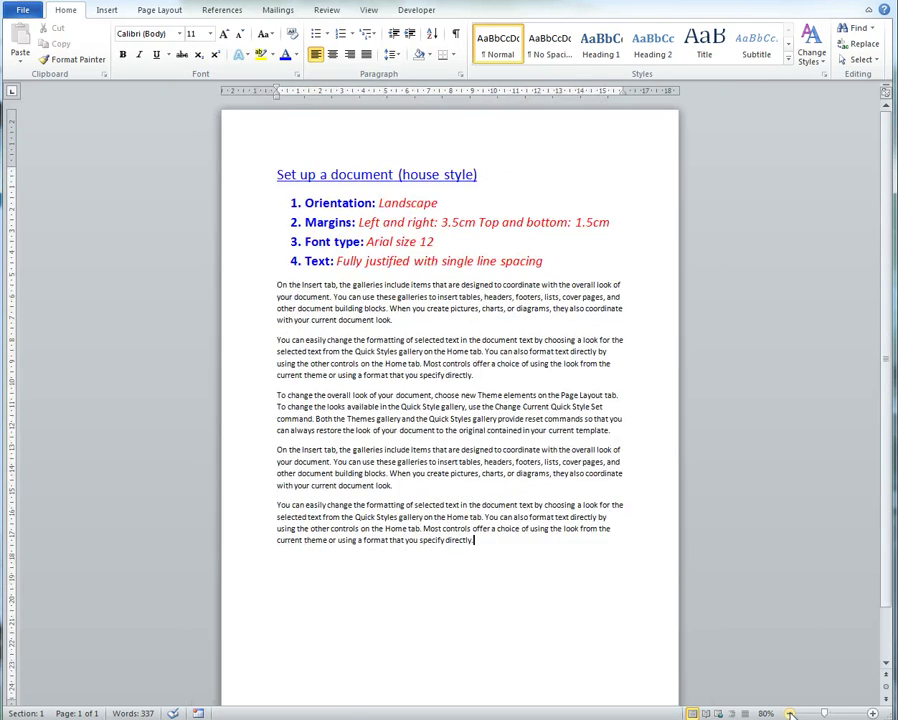
pyautogui.click(789, 713)
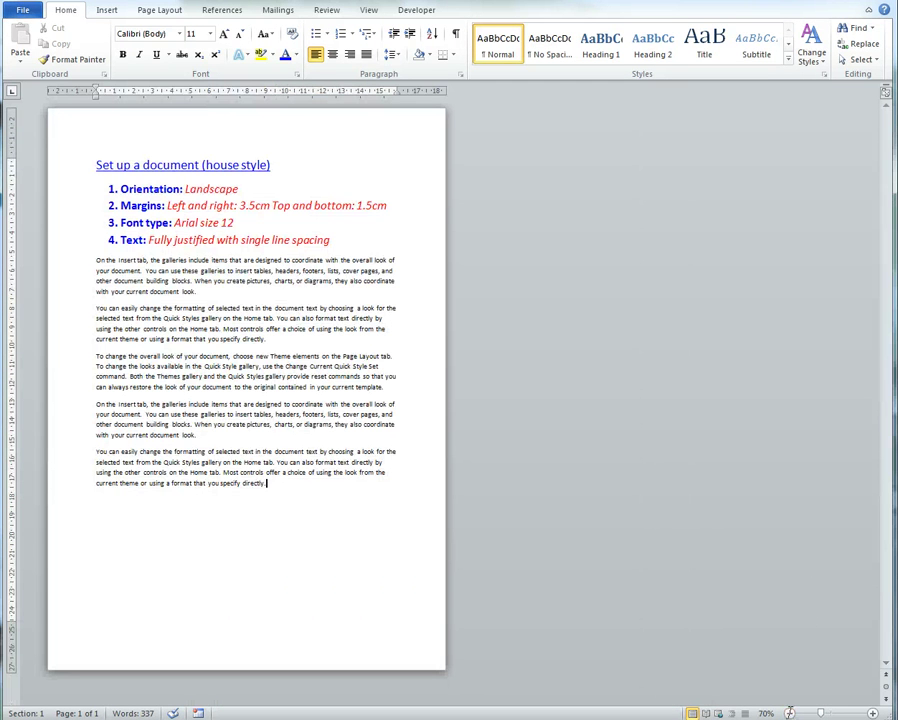
pyautogui.click(872, 713)
pyautogui.click(872, 713)
pyautogui.click(873, 713)
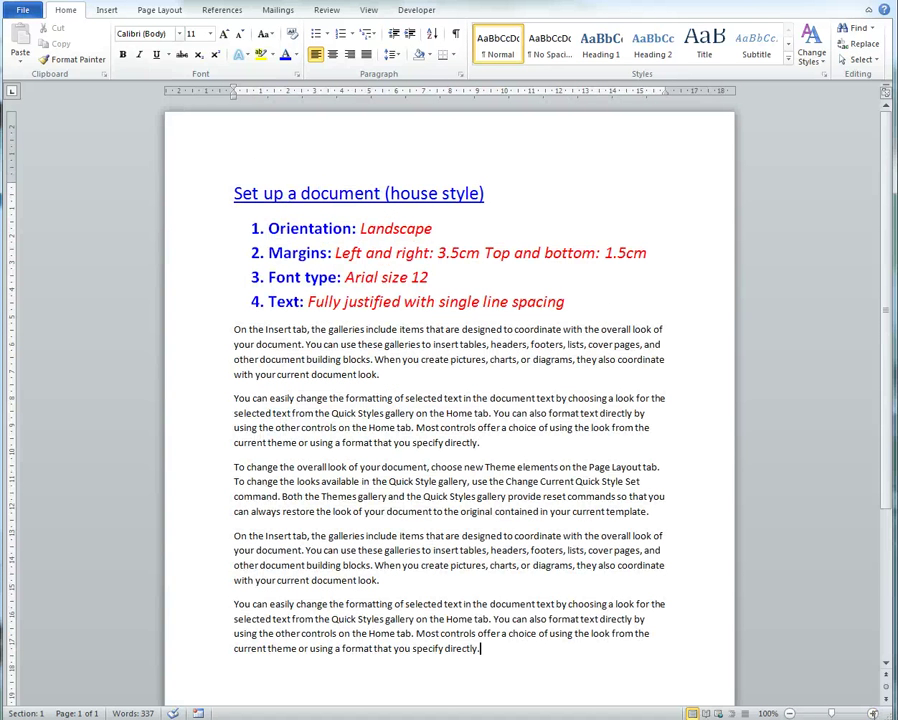
# - Change the page orientation of the document to landscape
pyautogui.click(157, 11)
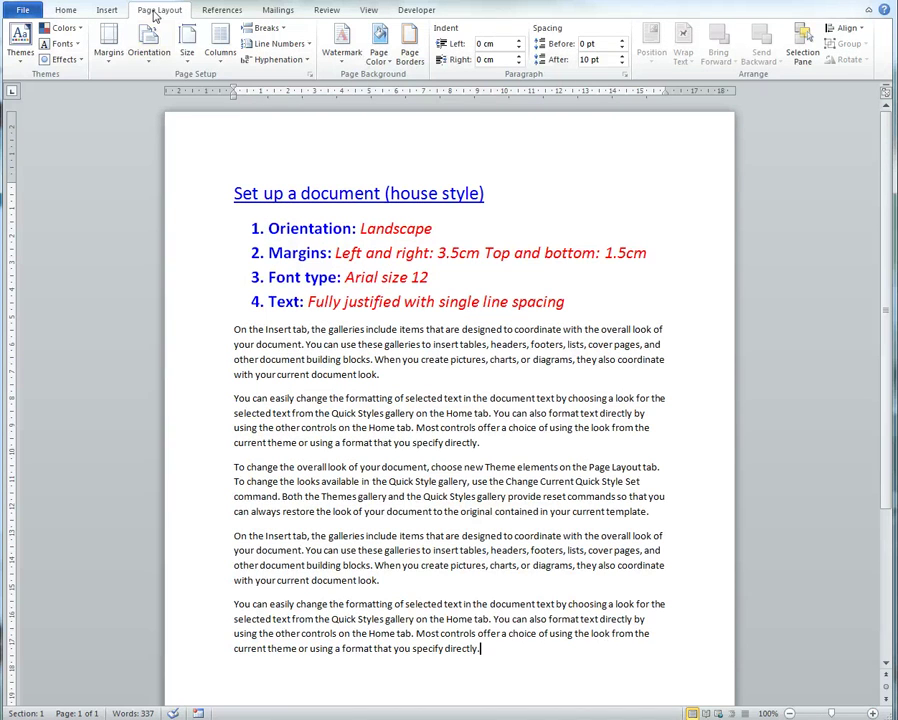
pyautogui.click(150, 62)
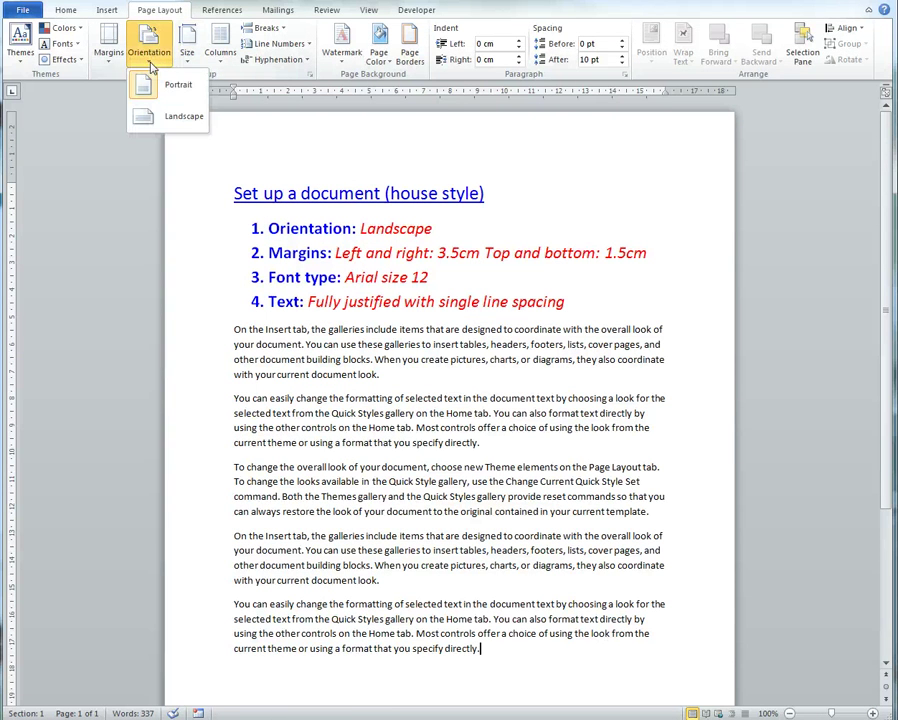
pyautogui.click(170, 117)
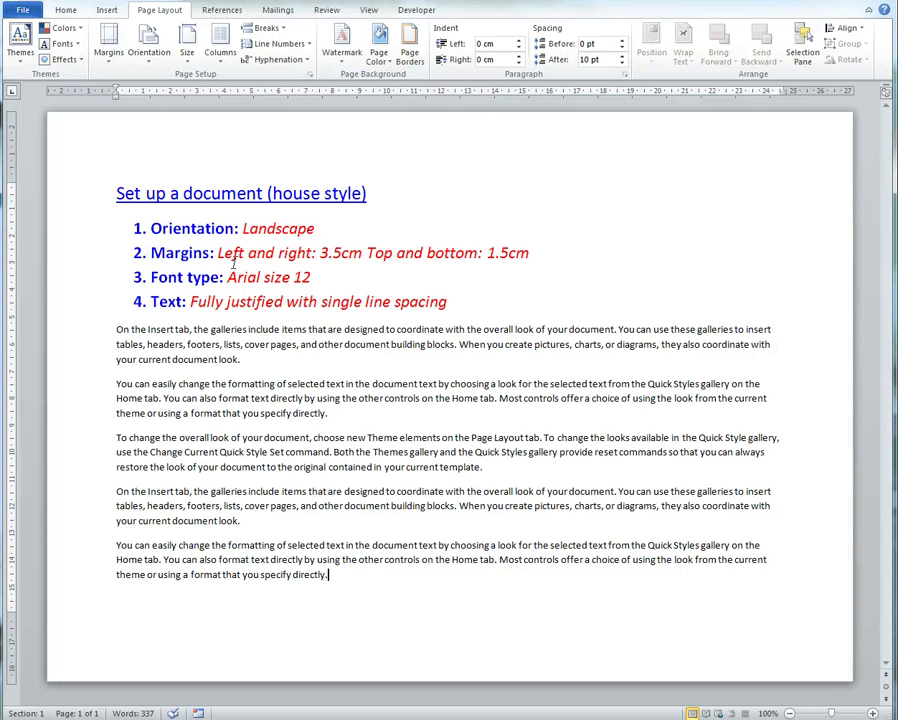
# - Open the custom margin settings for the document and enter 3.5 cm for both the left and right margins
pyautogui.moveTo(217, 253); pyautogui.dragTo(532, 256)
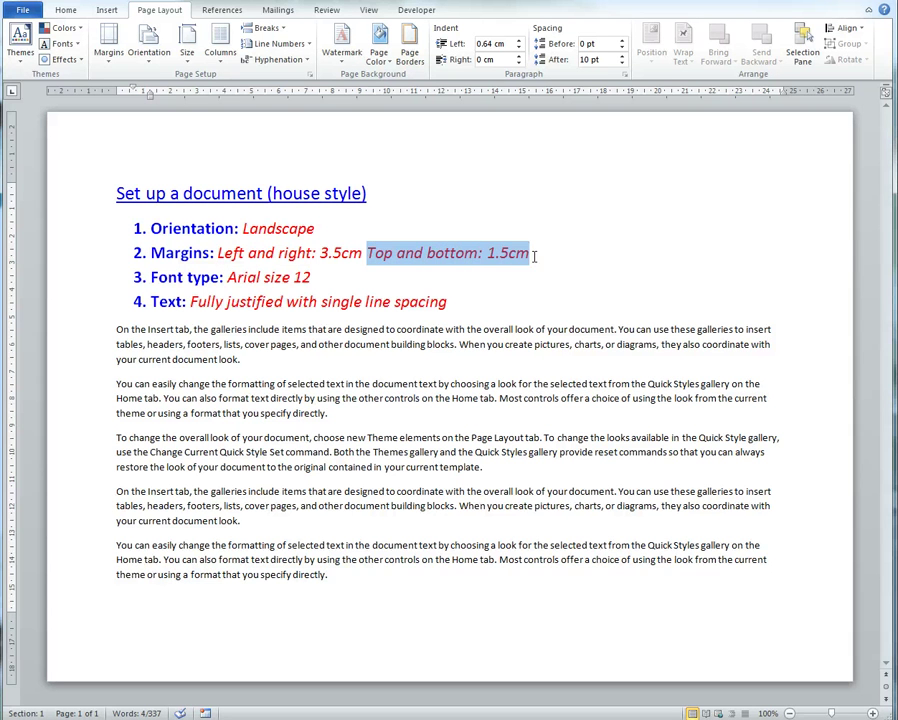
pyautogui.click(483, 283)
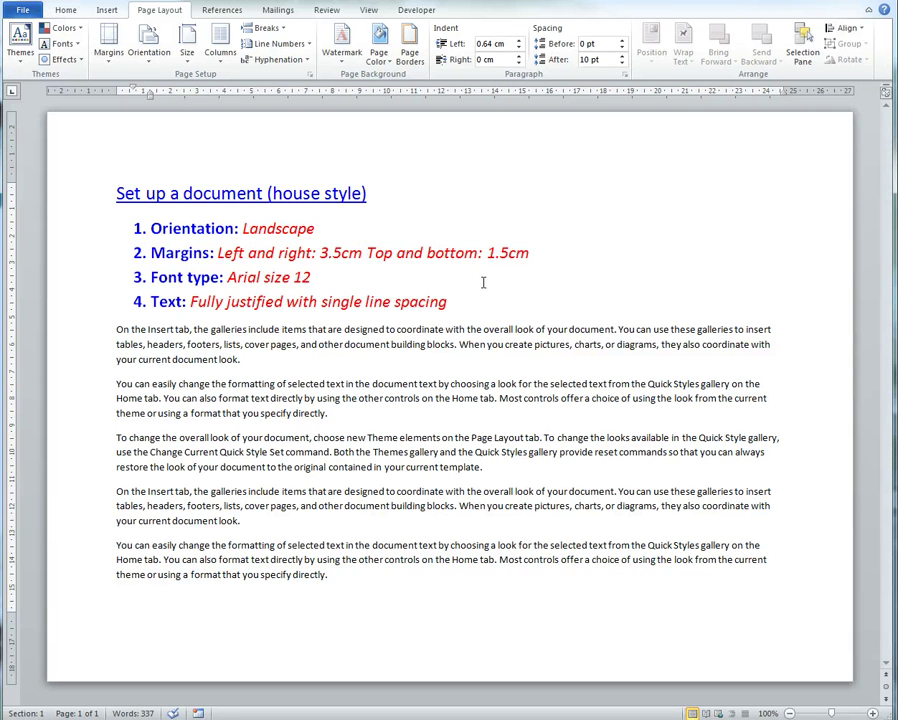
pyautogui.click(108, 58)
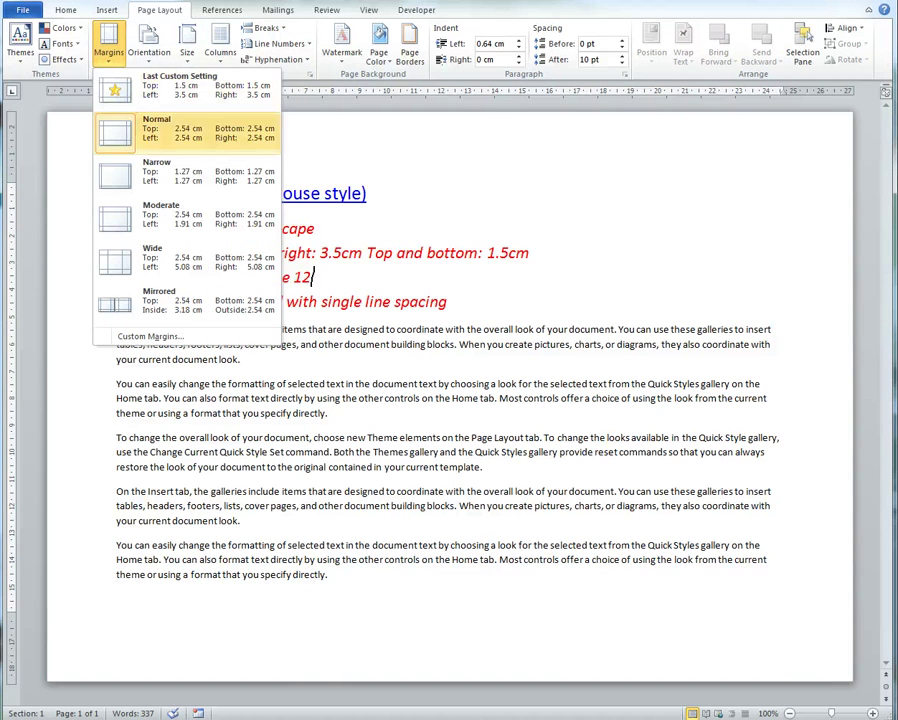
pyautogui.click(137, 337)
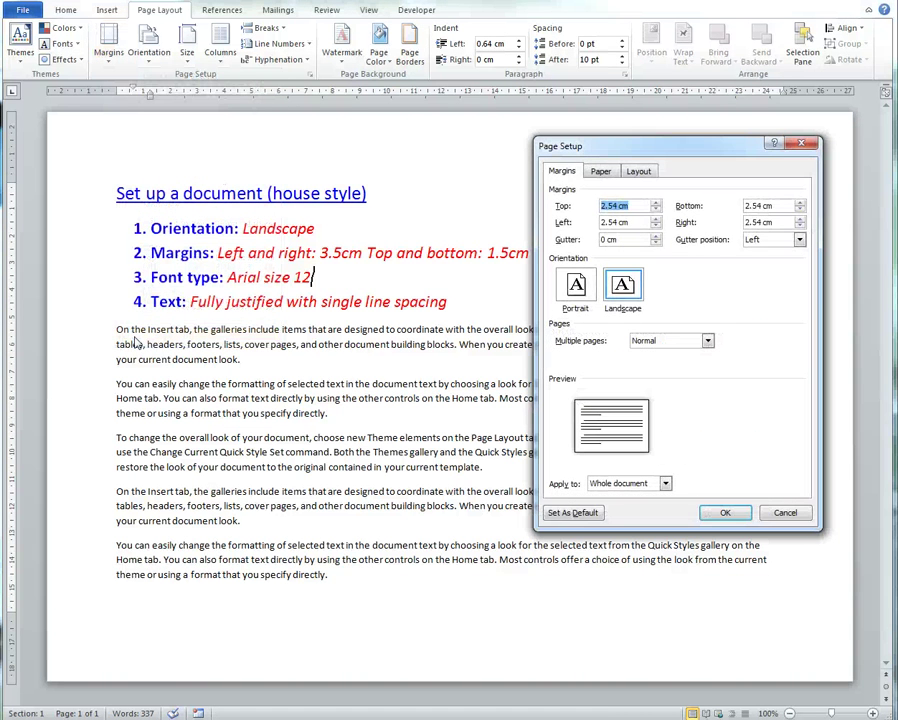
pyautogui.moveTo(643, 151); pyautogui.dragTo(661, 173)
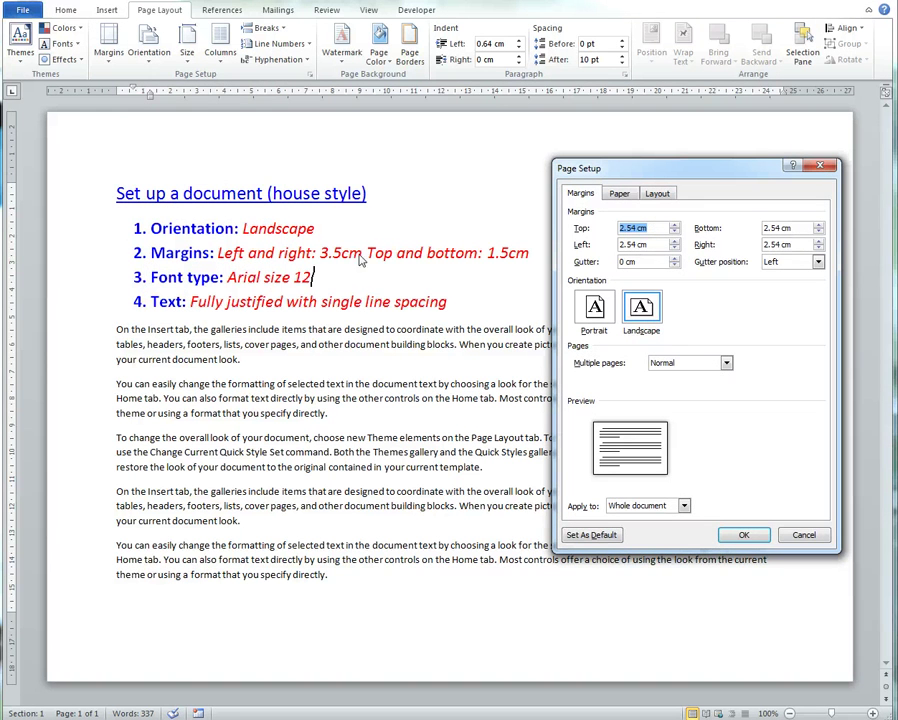
pyautogui.press('Tab')
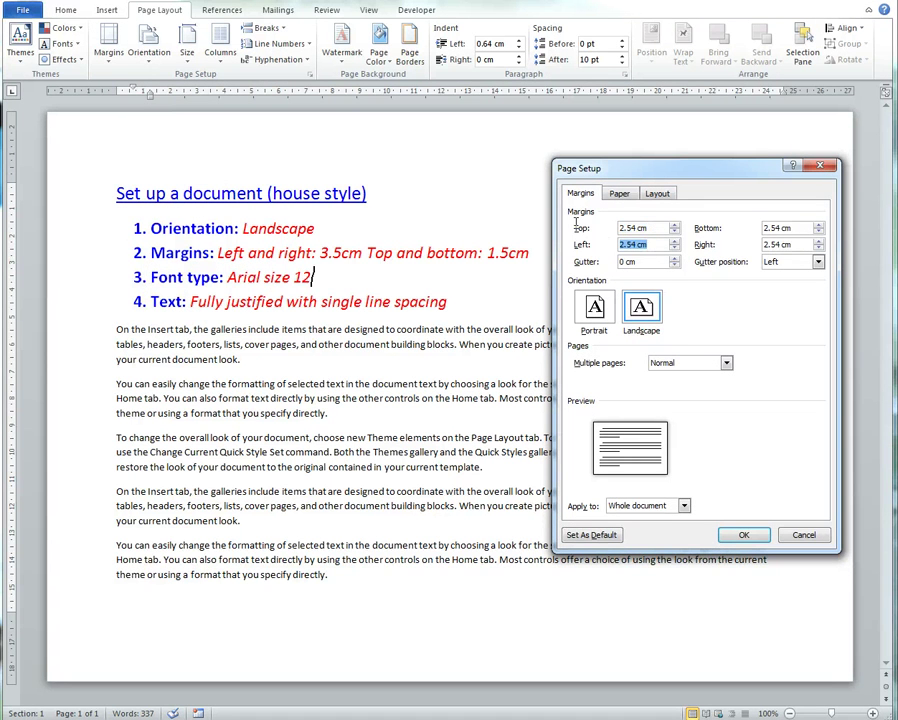
pyautogui.write('3.5')
pyautogui.press('Tab')
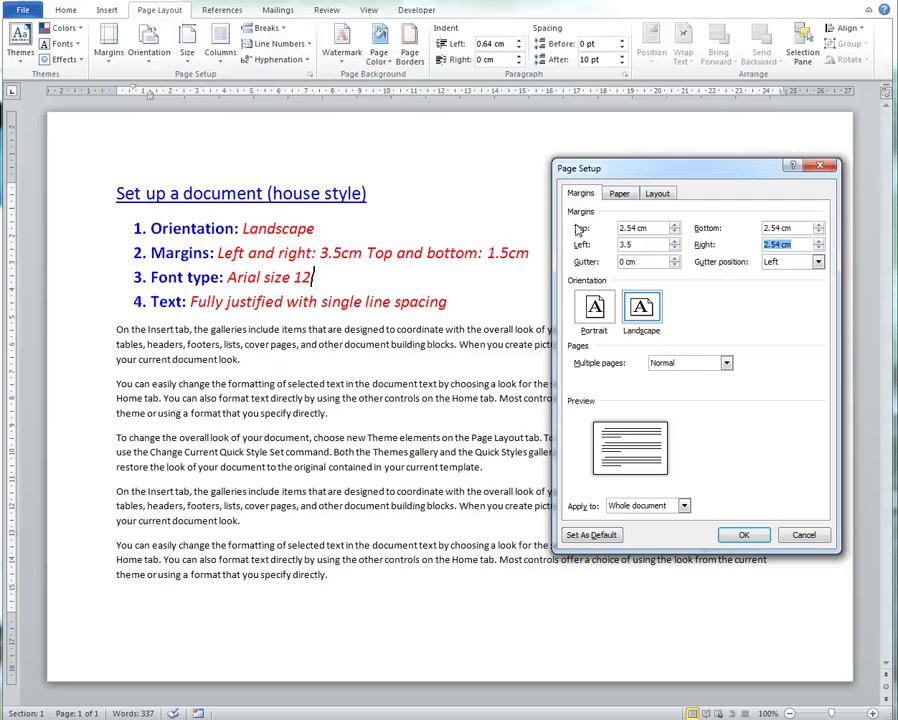
pyautogui.write('3.5')
# - Set the top and bottom margins to 1.5 cm and apply the page setup to the whole document
pyautogui.doubleClick(651, 228)
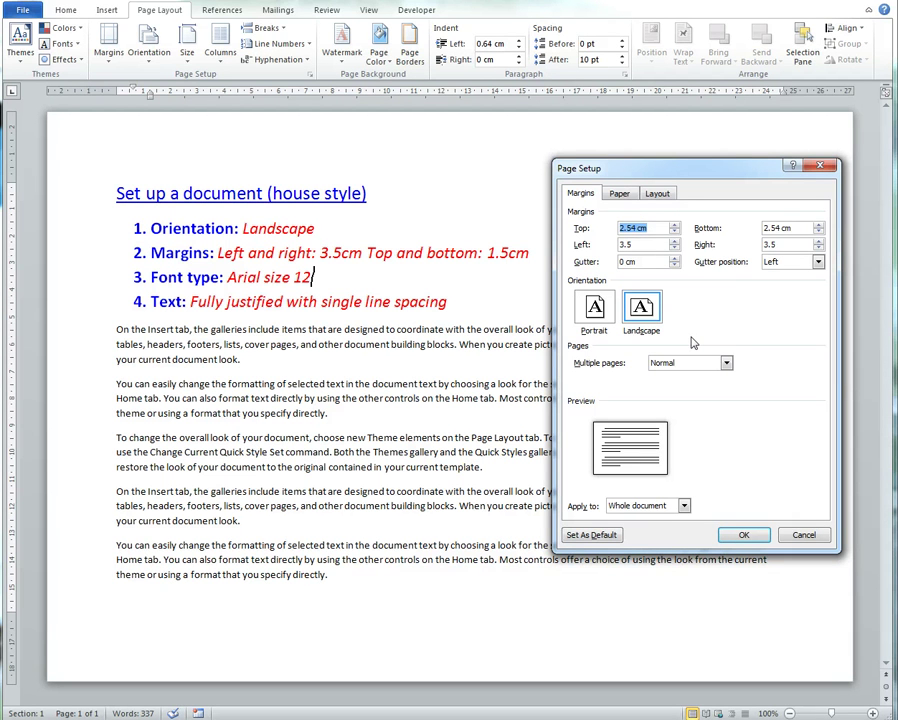
pyautogui.write('1.5')
pyautogui.press('Tab')
pyautogui.write('1')
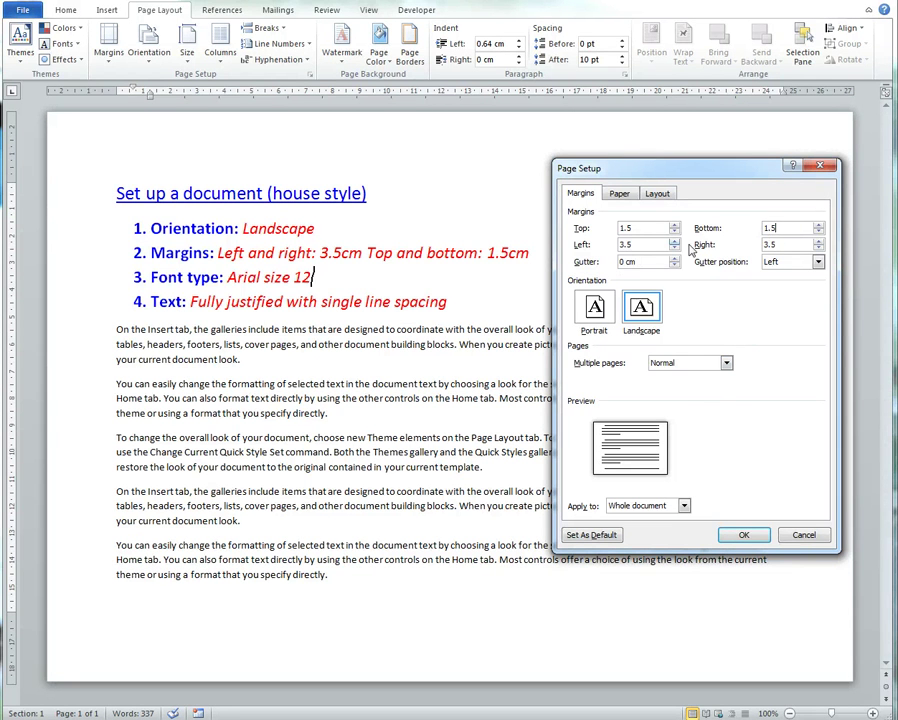
pyautogui.click(745, 536)
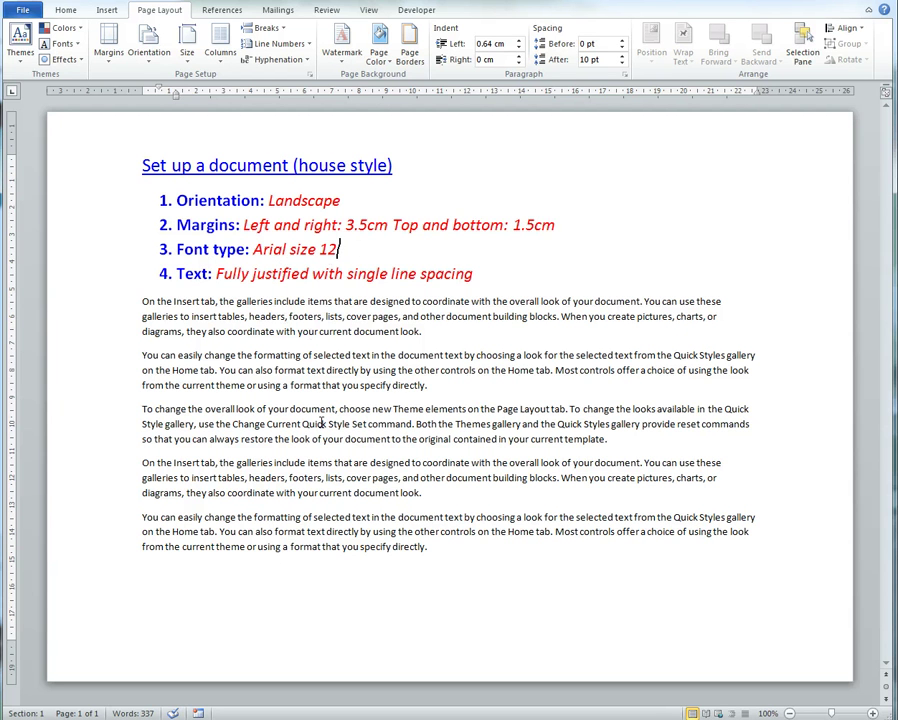
# - Format the five body paragraphs below the numbered list in Arial, size 12
pyautogui.click(288, 371)
pyautogui.click(65, 12)
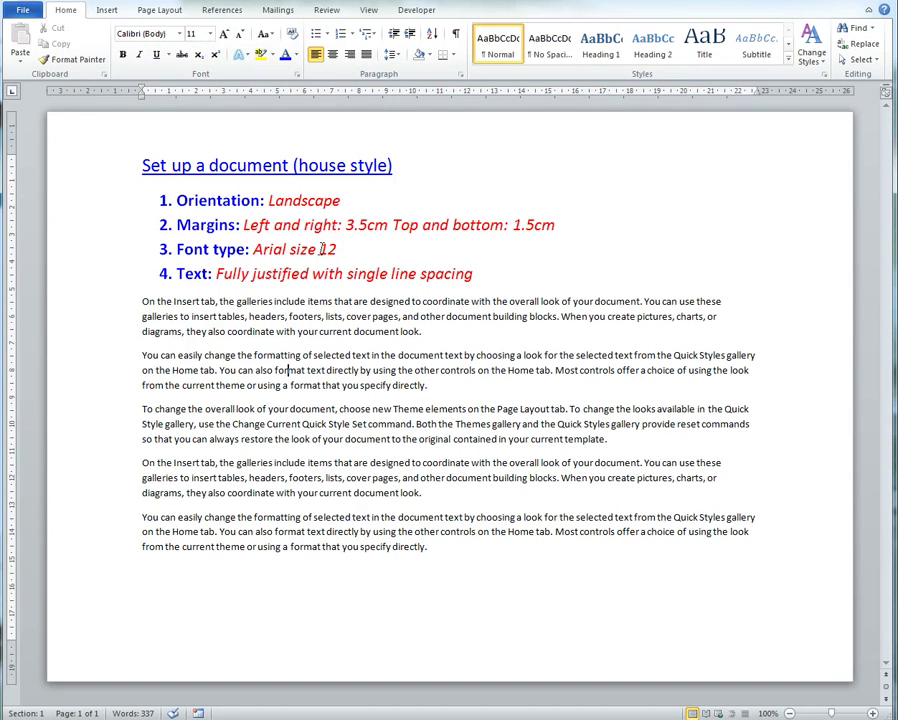
pyautogui.click(121, 309)
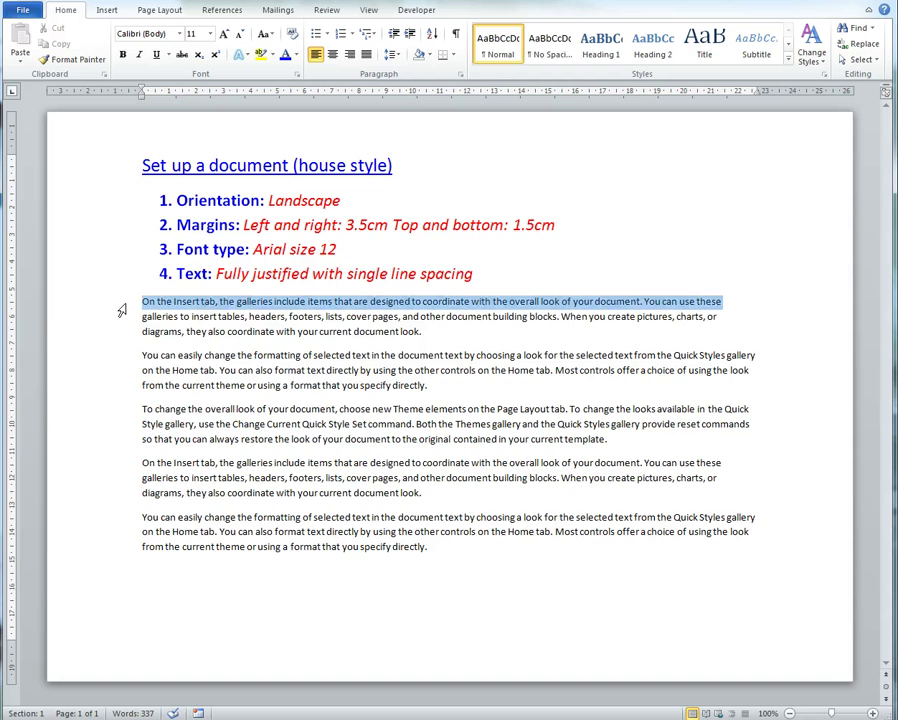
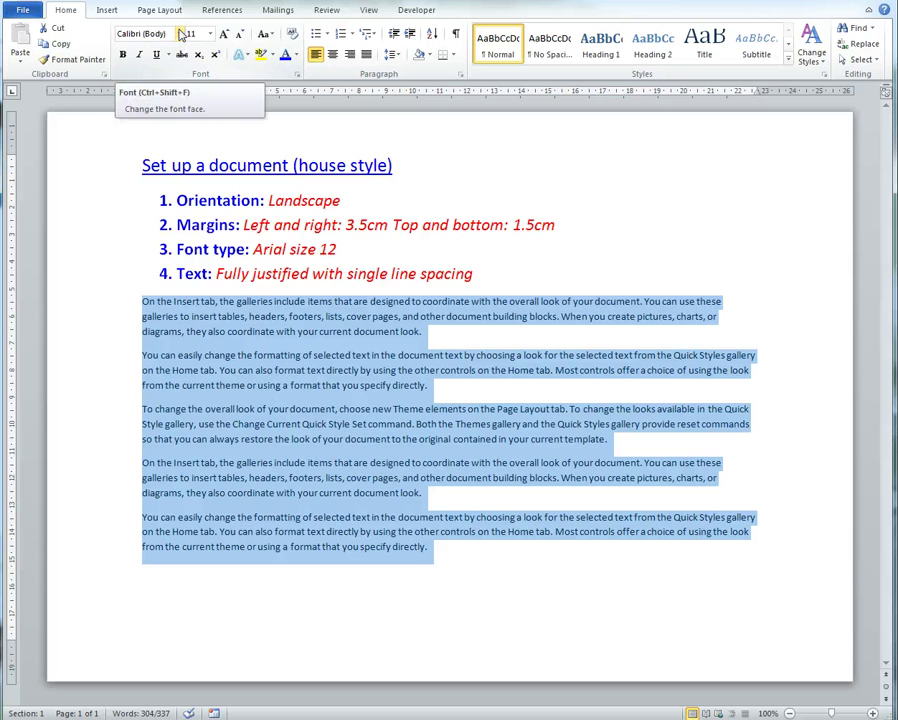
pyautogui.click(181, 34)
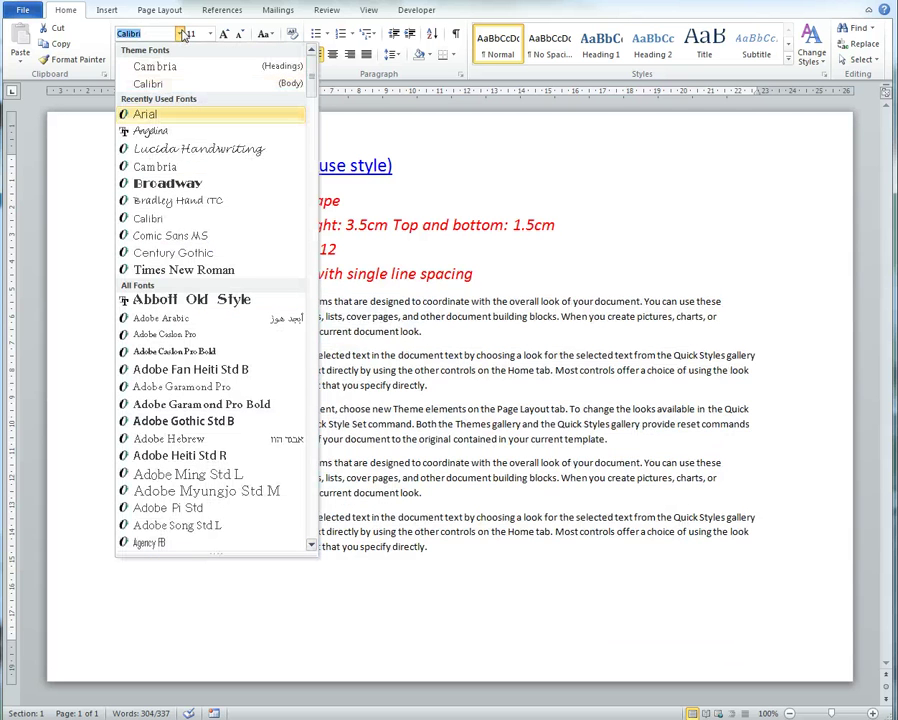
pyautogui.click(143, 116)
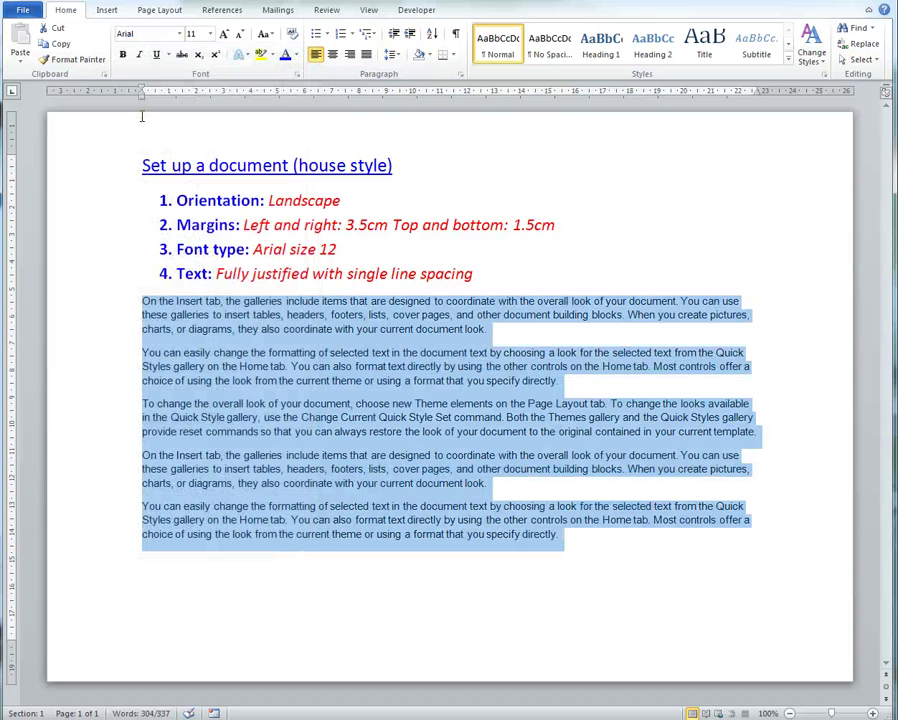
pyautogui.click(210, 34)
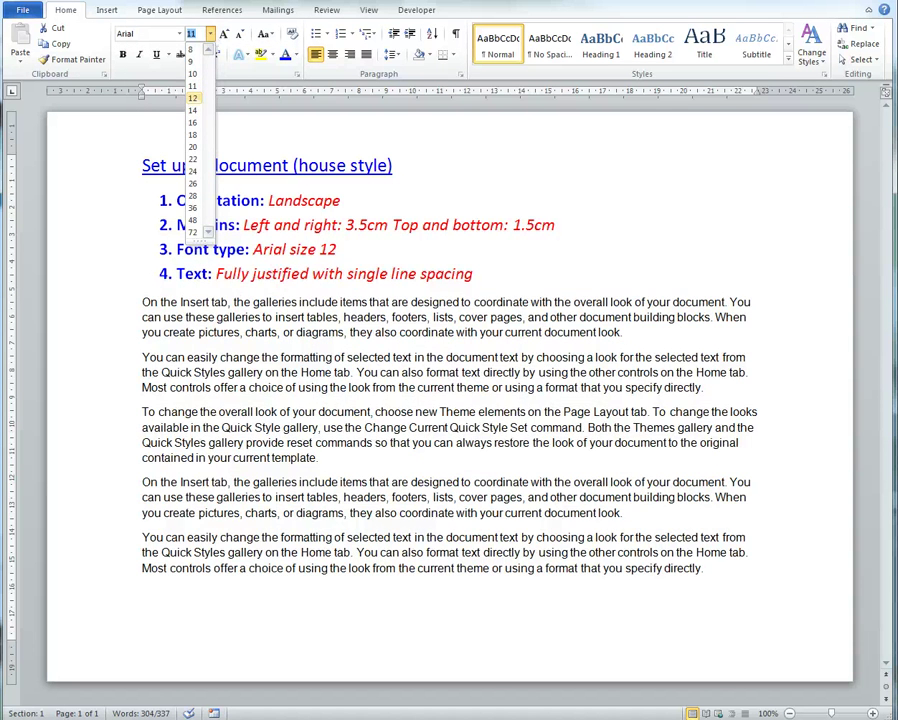
pyautogui.click(193, 98)
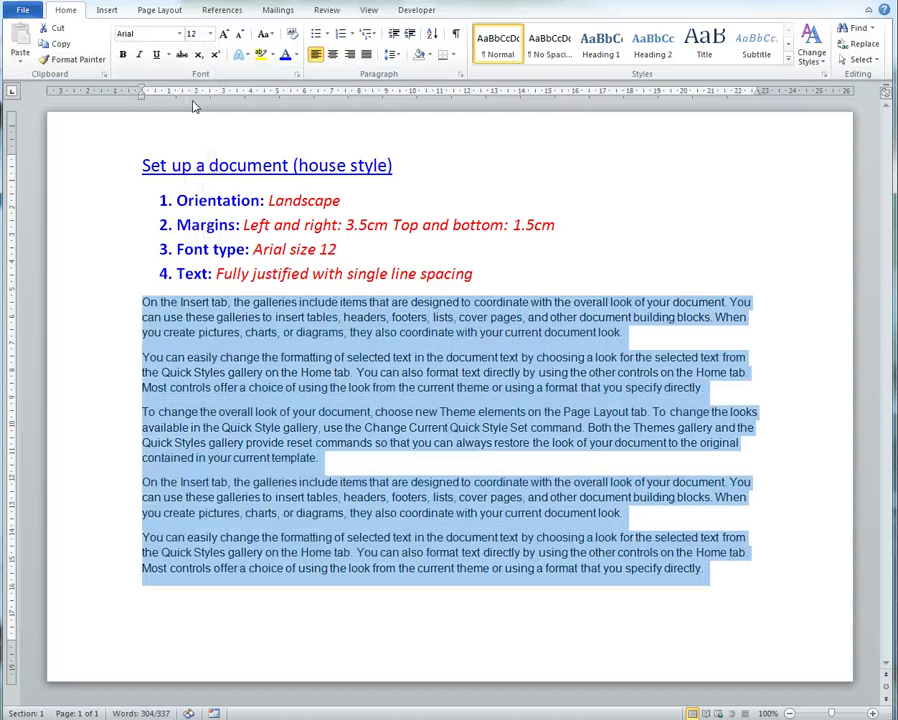
pyautogui.click(296, 357)
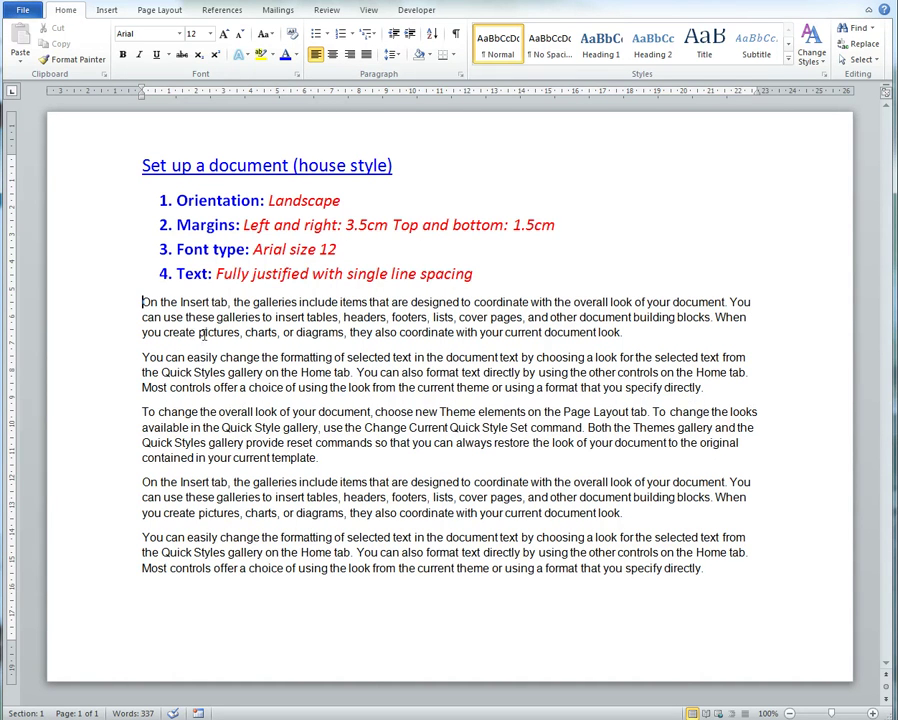
# - Select all five body paragraphs below the numbered list and fully justify them
pyautogui.hotkey('shift', 'Down')
pyautogui.hotkey('shift', 'Down')
pyautogui.hotkey('shift', 'Down')
pyautogui.hotkey('shift', 'Down')
pyautogui.hotkey('shift', 'Down')
pyautogui.hotkey('shift', 'Down')
pyautogui.hotkey('shift', 'Down')
pyautogui.hotkey('shift', 'Down')
pyautogui.hotkey('shift', 'Down')
pyautogui.hotkey('shift', 'Down')
pyautogui.hotkey('shift', 'Down')
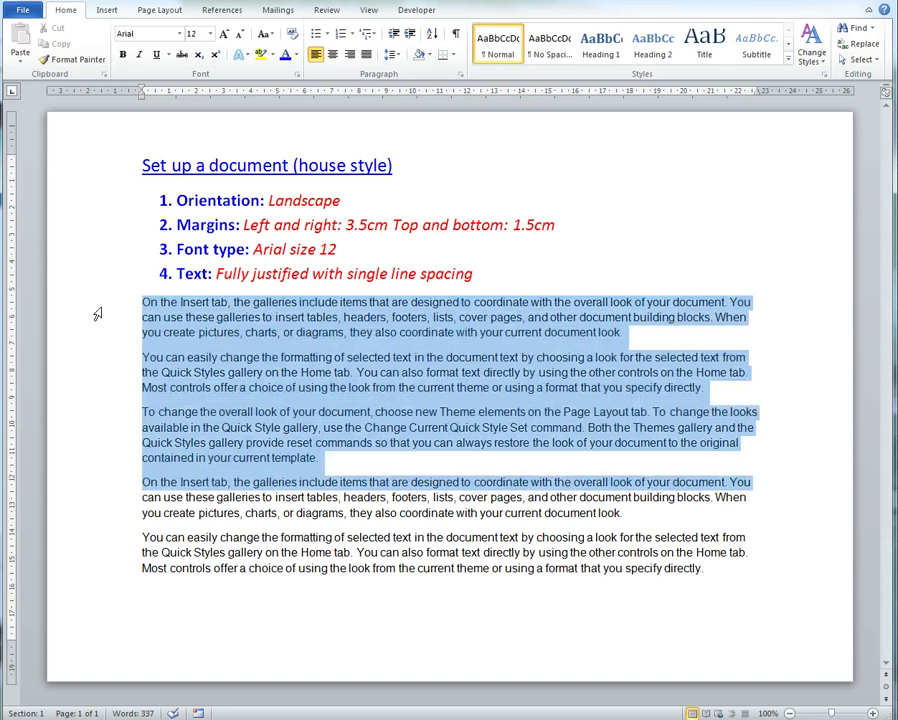
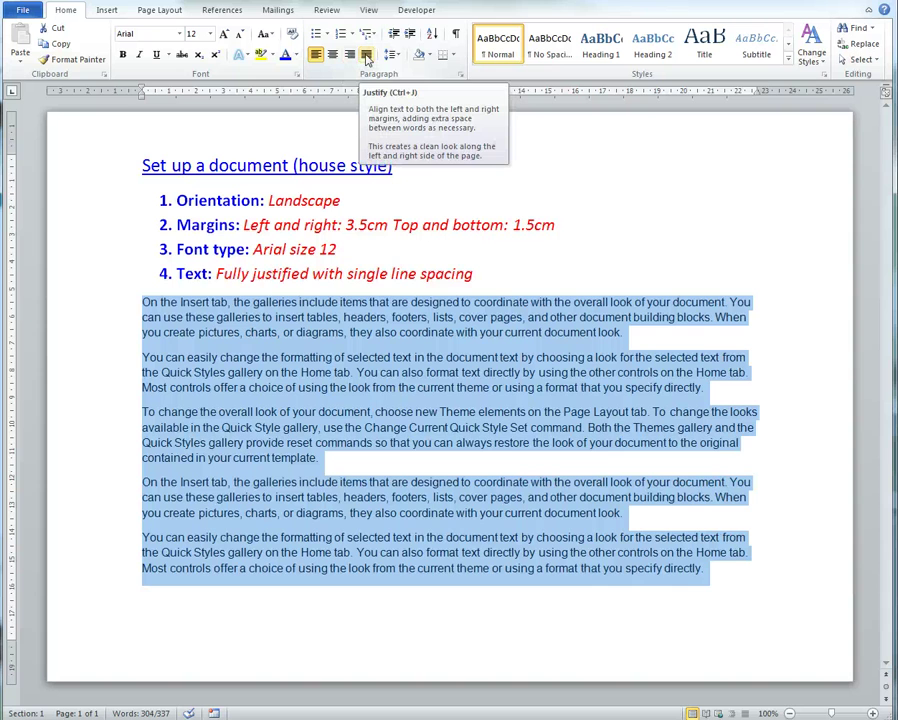
pyautogui.click(367, 56)
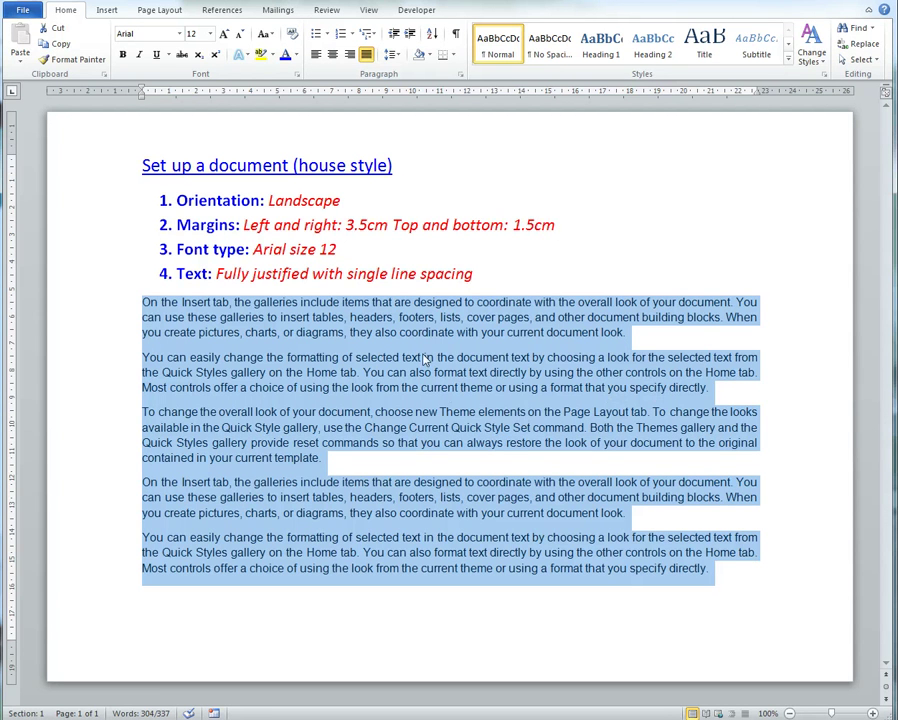
pyautogui.click(467, 273)
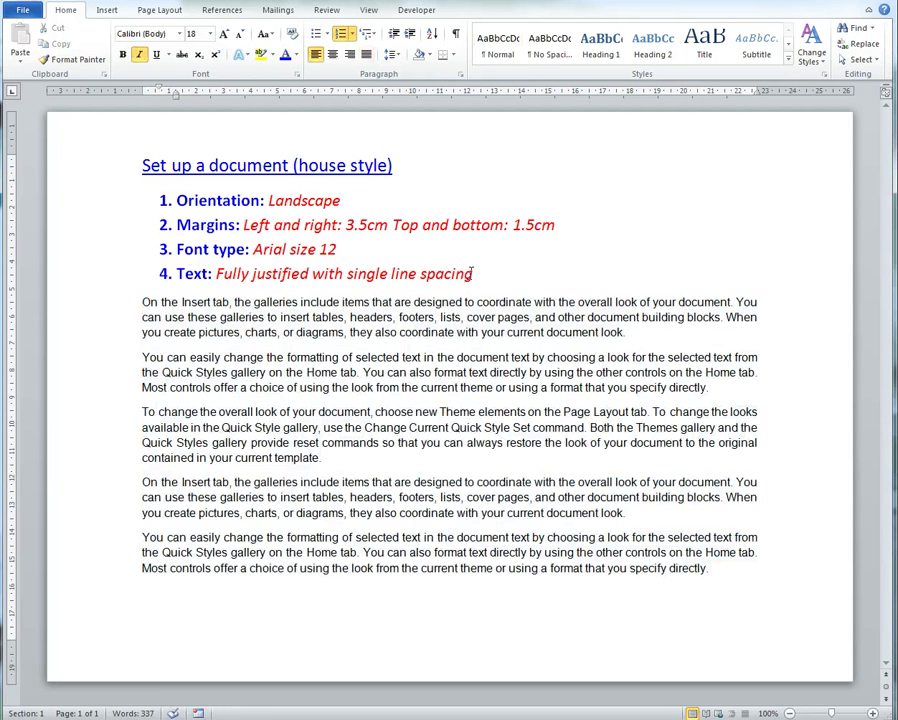
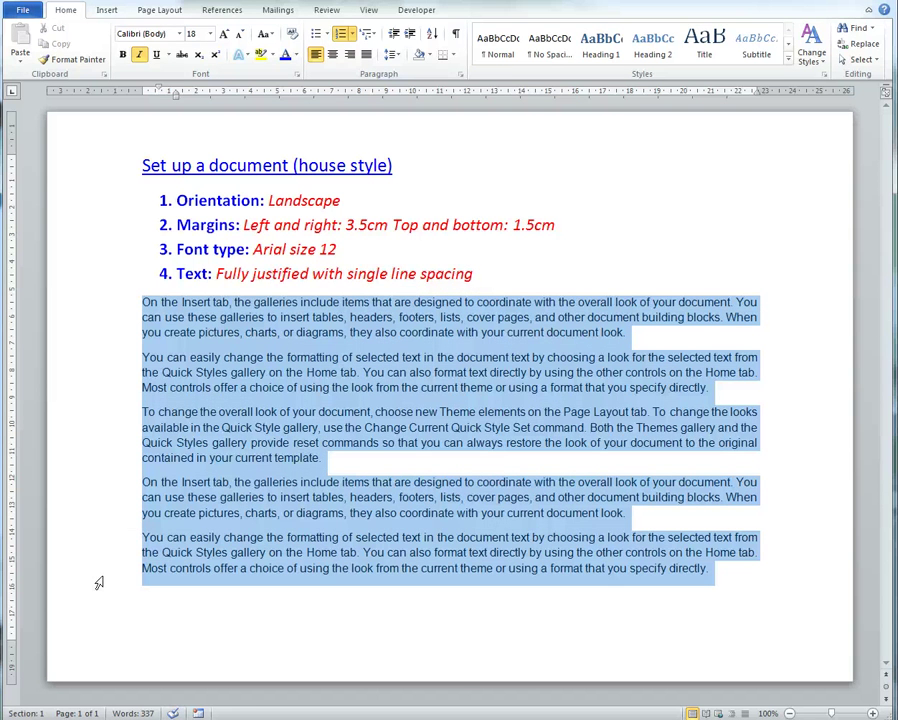
# - Set the line spacing of the five body paragraphs to single (1.0)
pyautogui.hotkey('ctrl', 'shift', 'n')
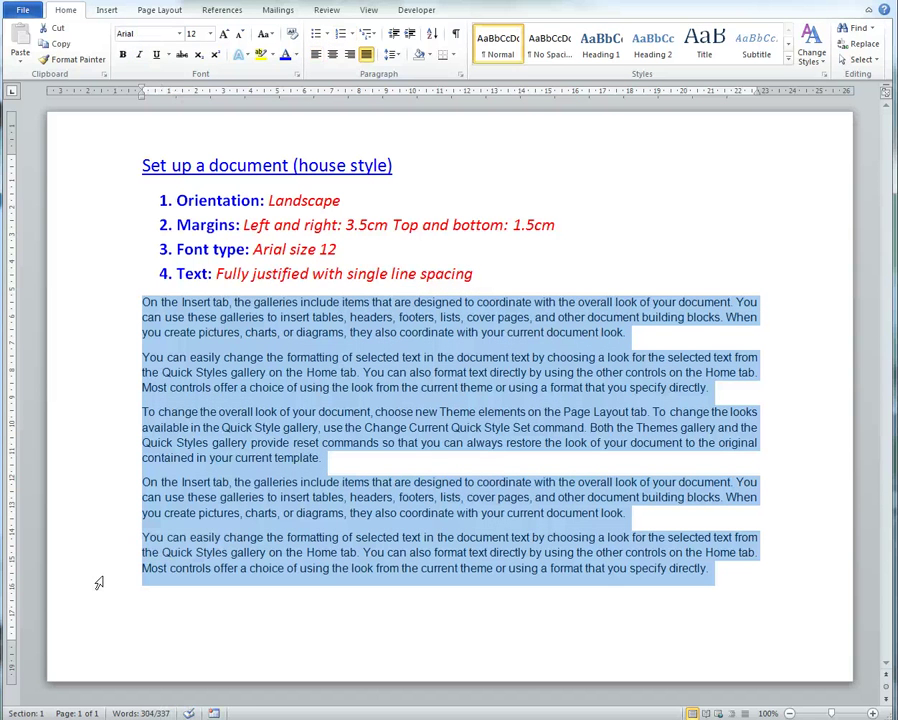
pyautogui.click(399, 57)
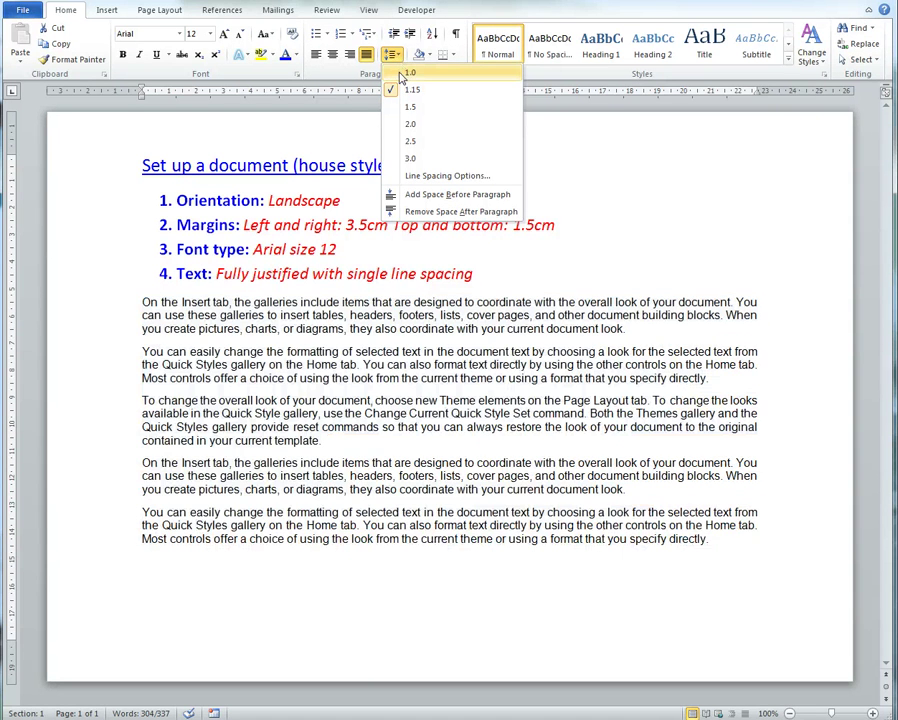
pyautogui.click(400, 74)
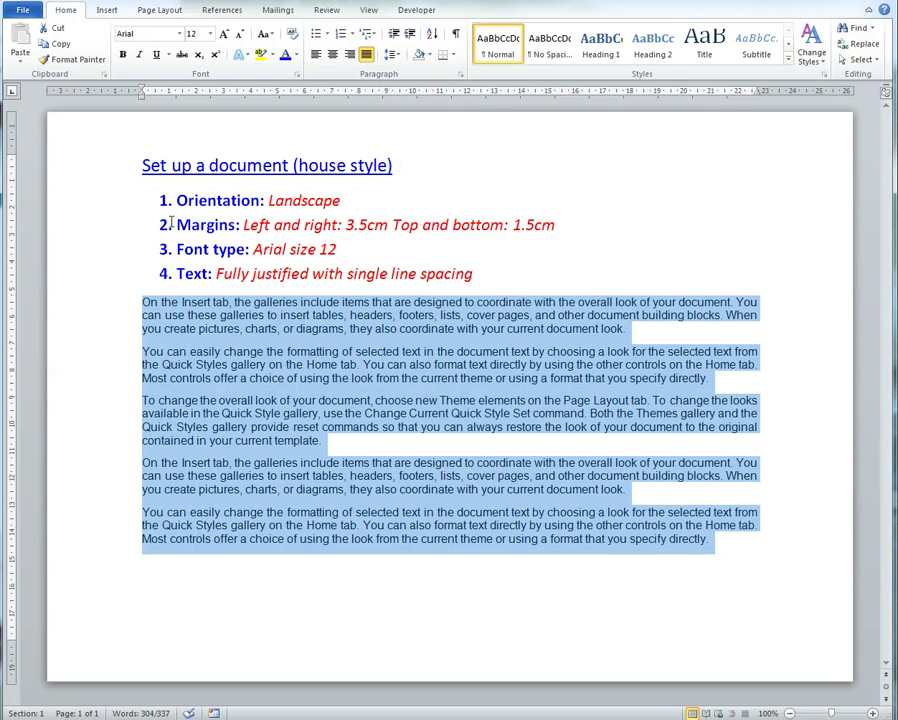
pyautogui.click(478, 277)
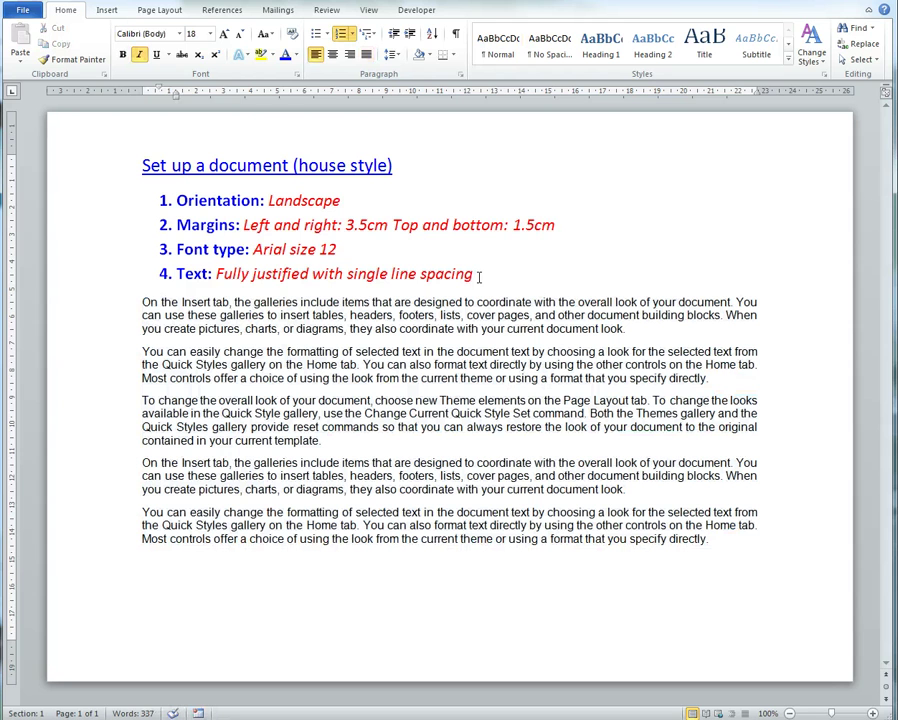
pyautogui.click(710, 538)
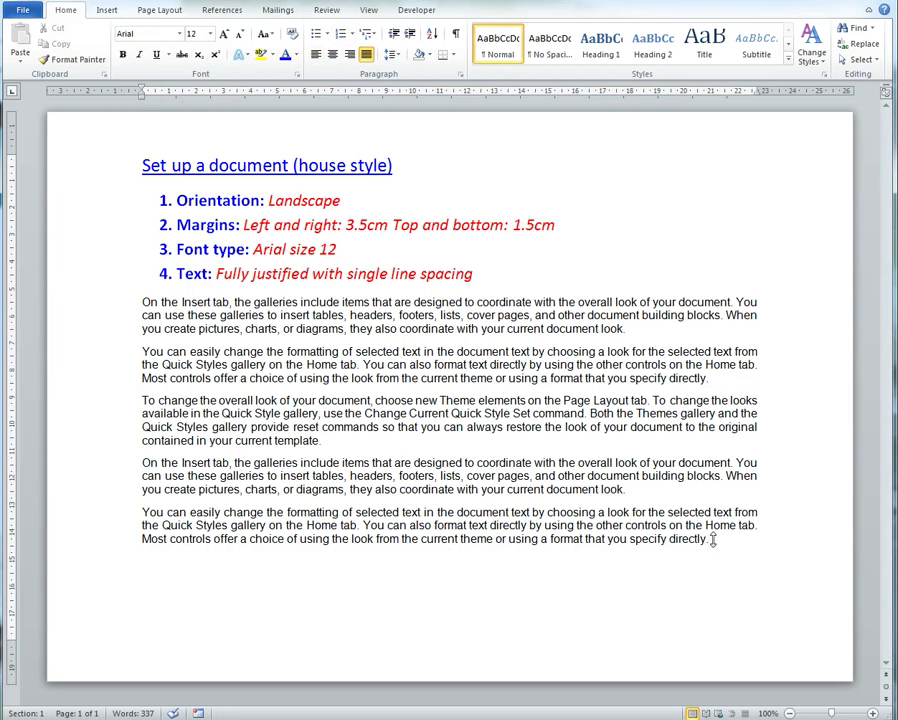